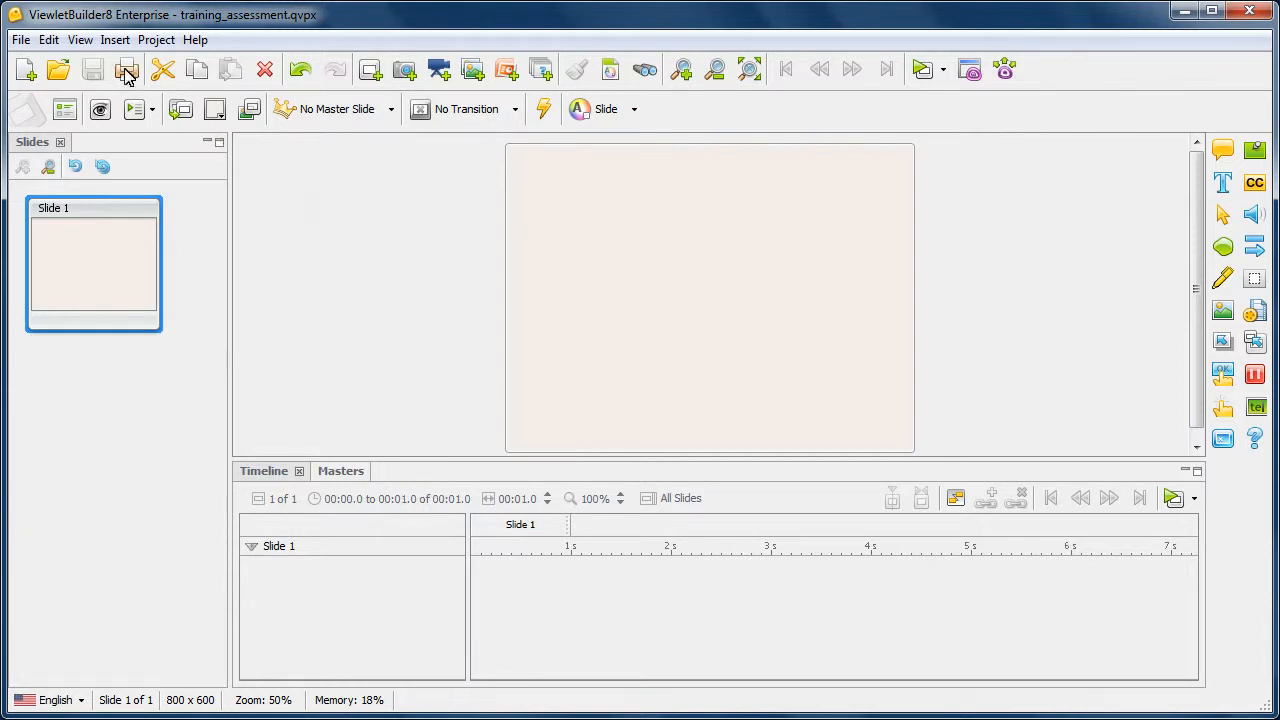
- Display the Question Banks view in the project workspace
{"action": "left_click", "coordinate": [92, 42]}
{"action": "mouse_move", "coordinate": [232, 430]}
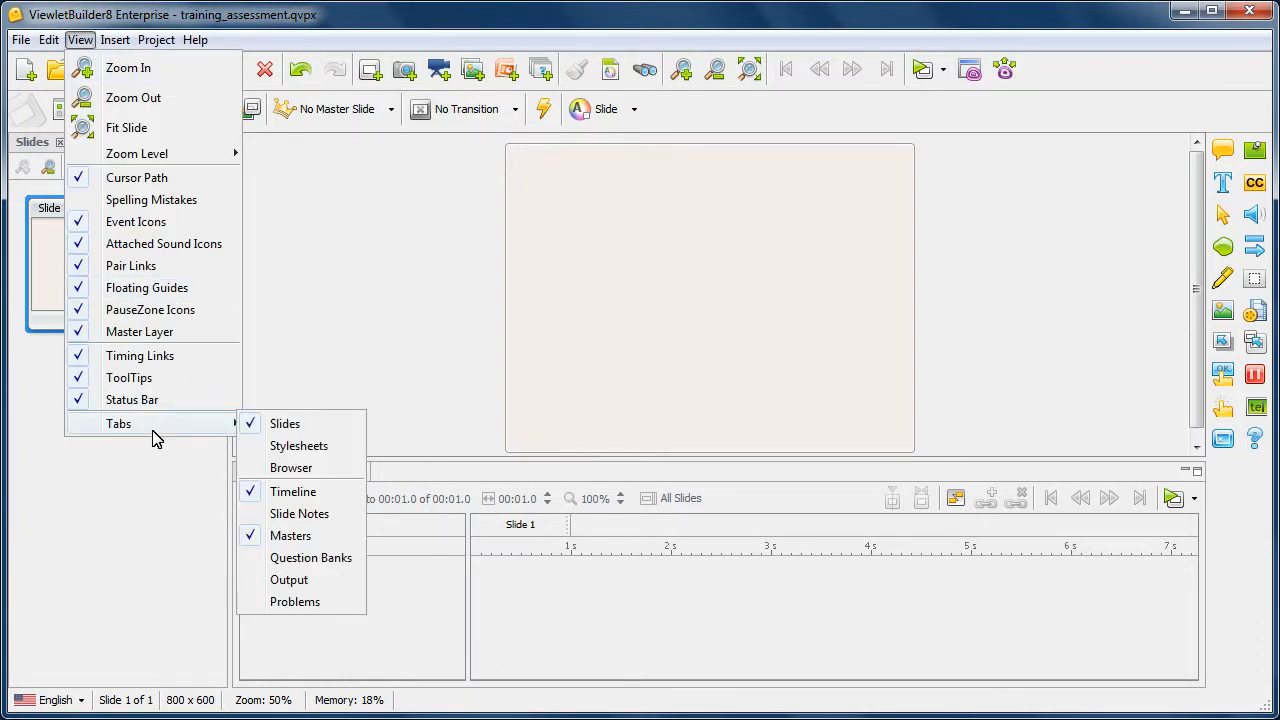
{"action": "left_click", "coordinate": [360, 557]}
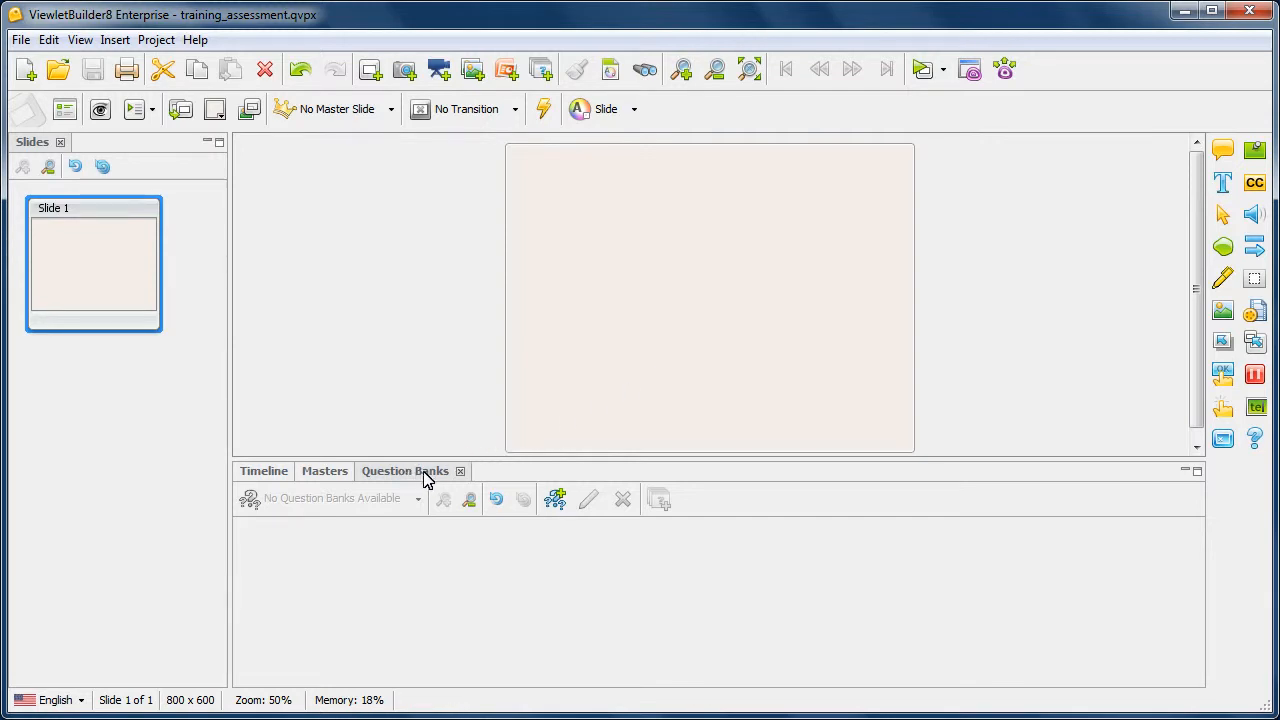
- Create a scored quiz question bank named "Bank 00", keeping the project's scoring settings
{"action": "left_click", "coordinate": [555, 502]}
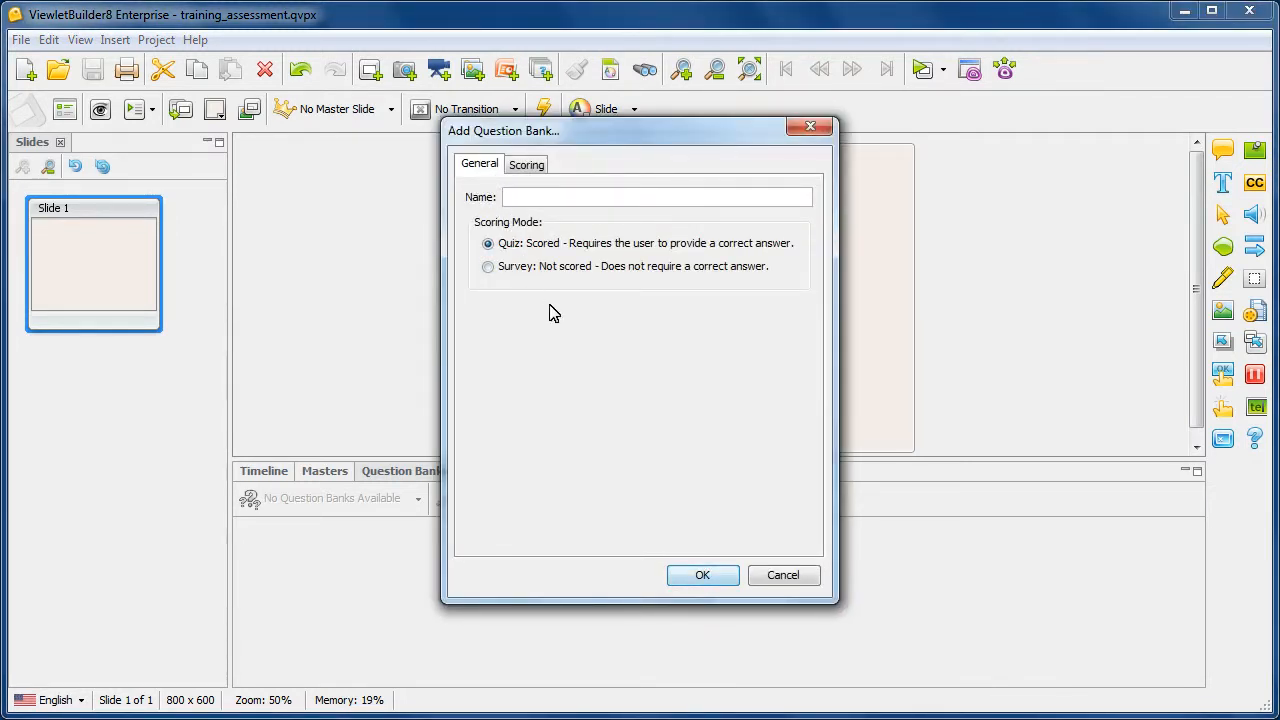
{"action": "type", "text": "Bank 00"}
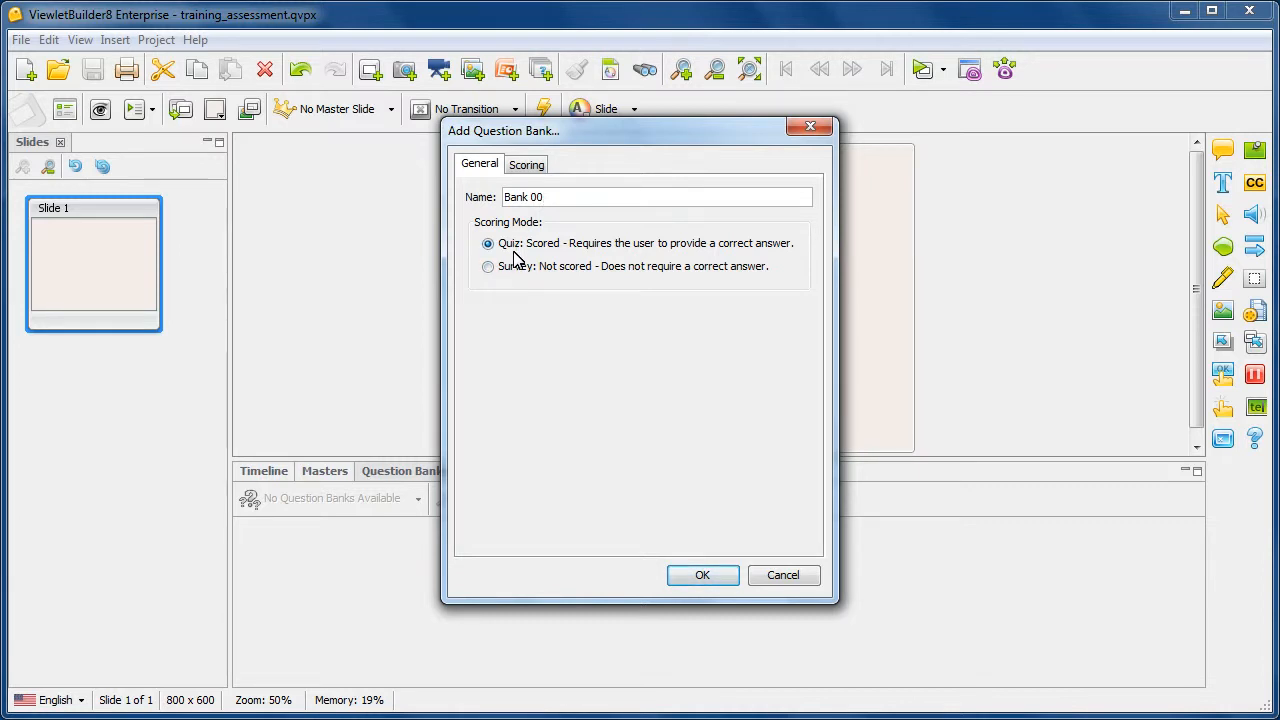
{"action": "left_click", "coordinate": [527, 165]}
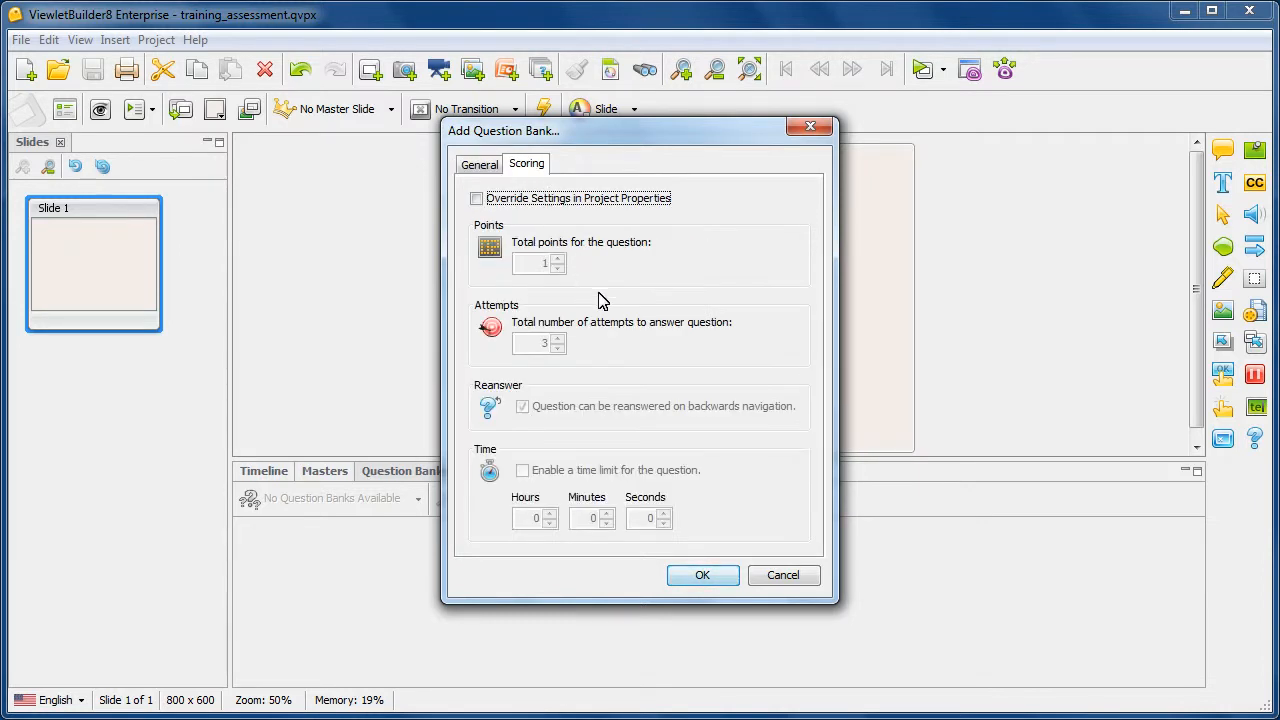
{"action": "left_click", "coordinate": [480, 199]}
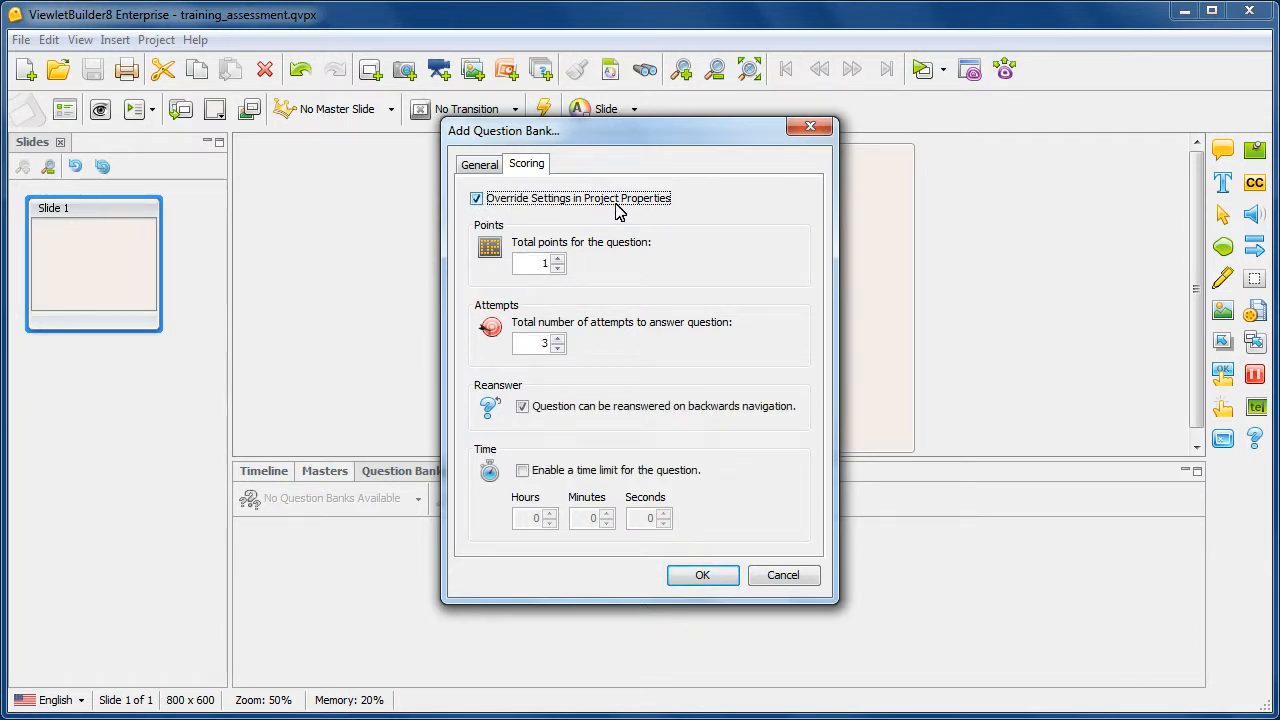
{"action": "left_click", "coordinate": [478, 198]}
{"action": "left_click", "coordinate": [480, 166]}
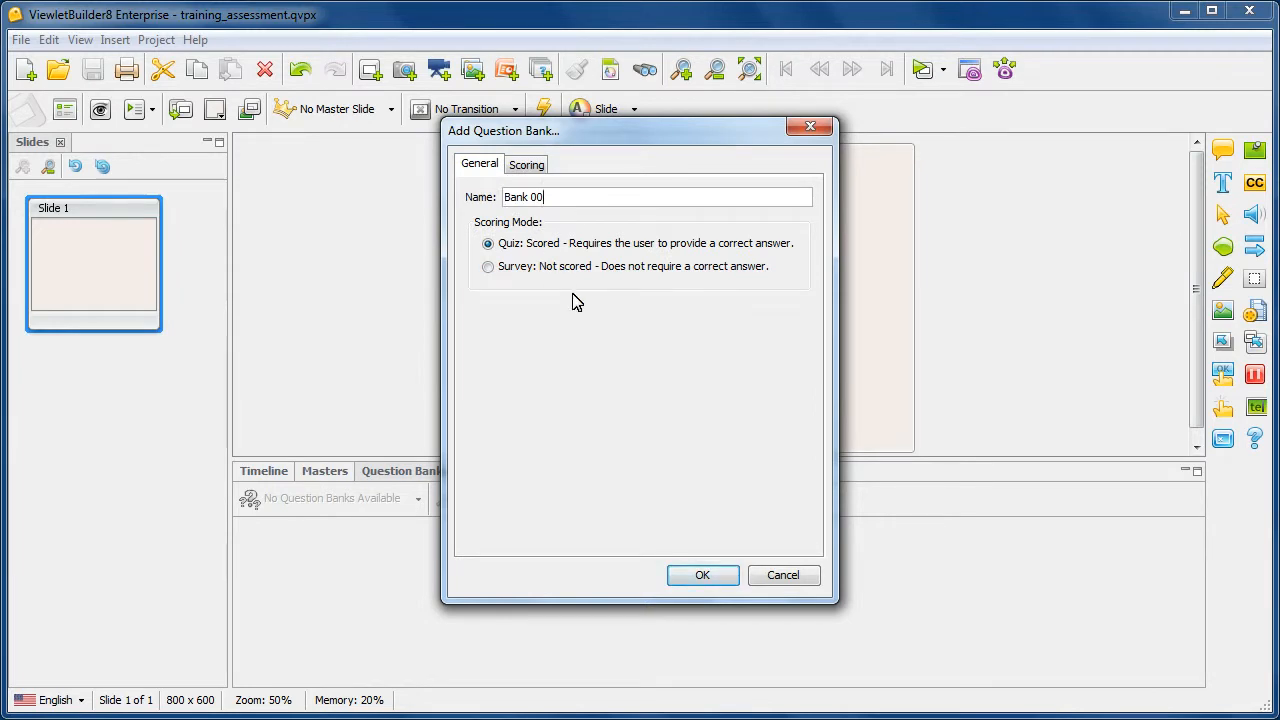
{"action": "left_click", "coordinate": [720, 574]}
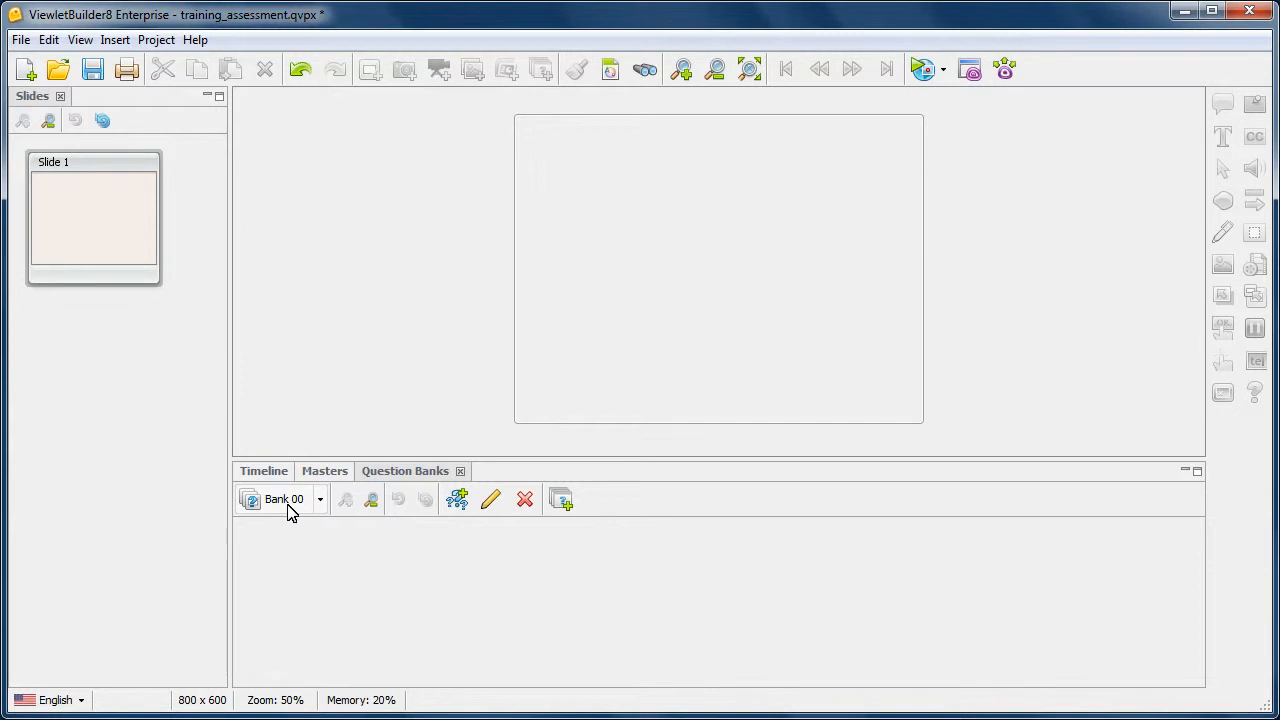
- Create a second question bank named "Bank 01" with the non-scored Survey scoring mode
{"action": "left_click", "coordinate": [458, 500]}
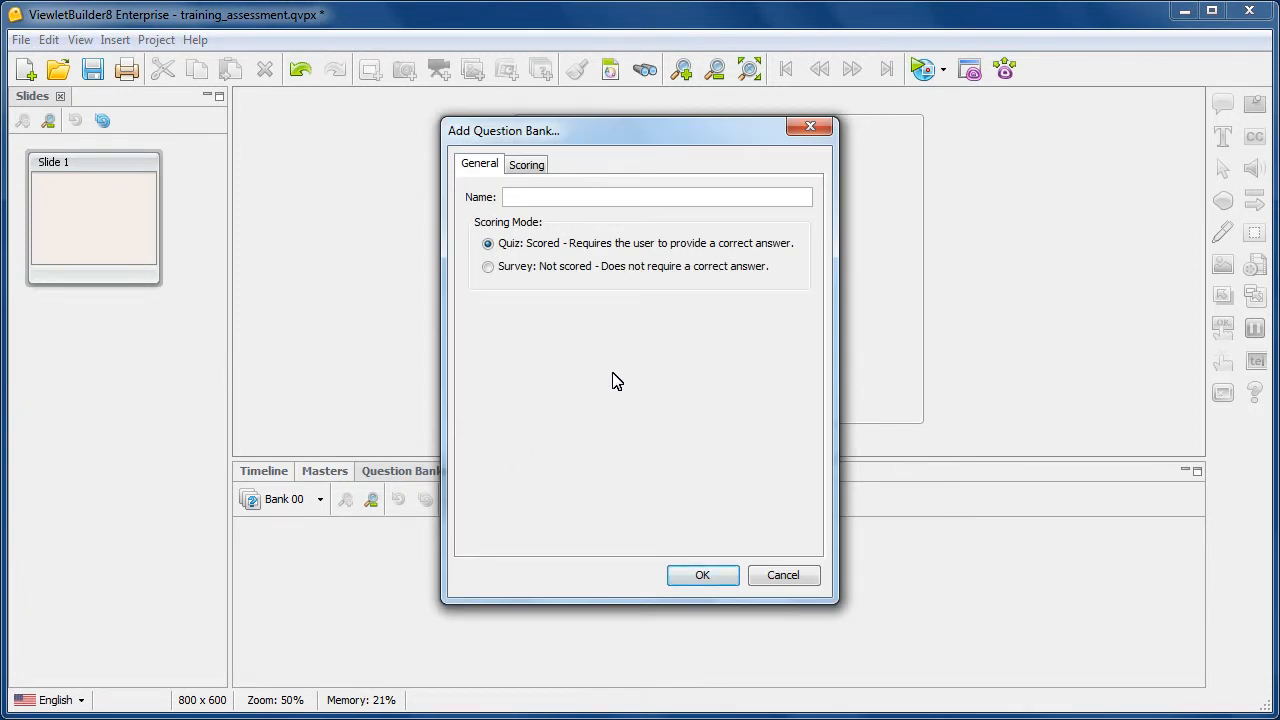
{"action": "type", "text": "Bnk"}
{"action": "key", "text": "BackSpace"}
{"action": "type", "text": "ank 01"}
{"action": "left_click", "coordinate": [513, 268]}
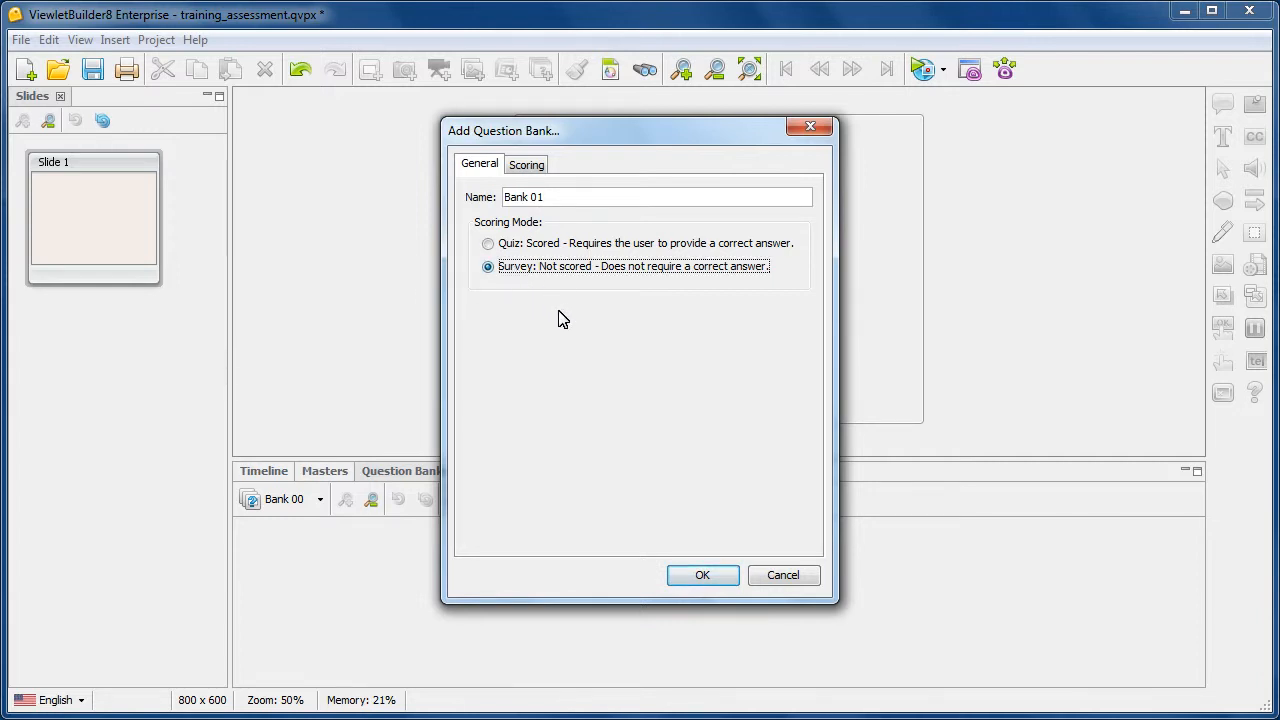
{"action": "left_click", "coordinate": [706, 576]}
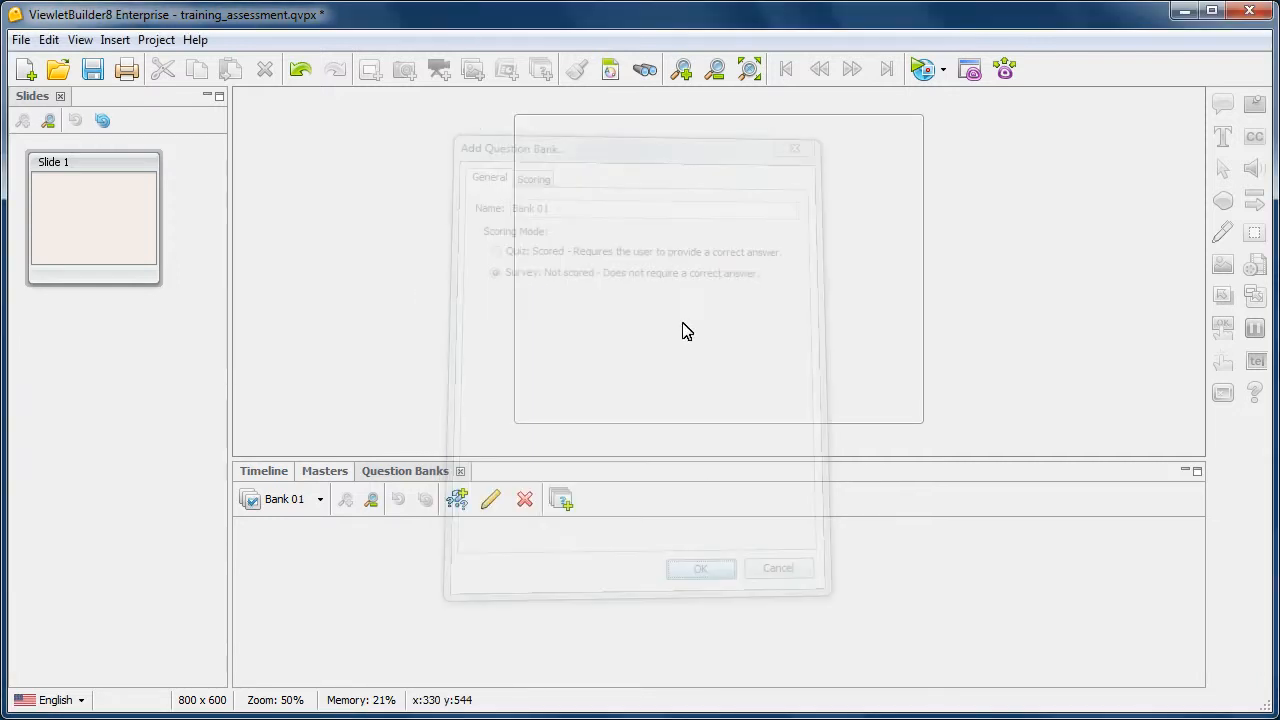
- For Bank 00, add a Drag and Drop question with the text "Drag the image over..."
{"action": "left_click", "coordinate": [321, 503]}
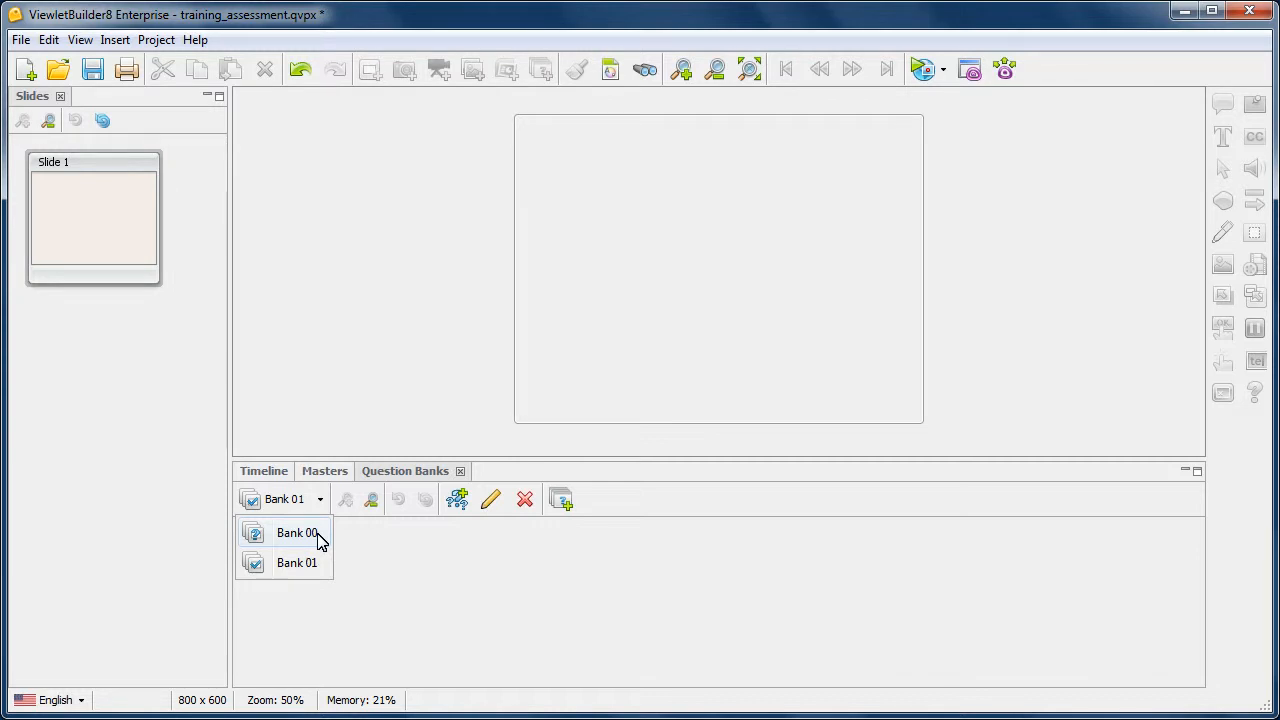
{"action": "left_click", "coordinate": [297, 533]}
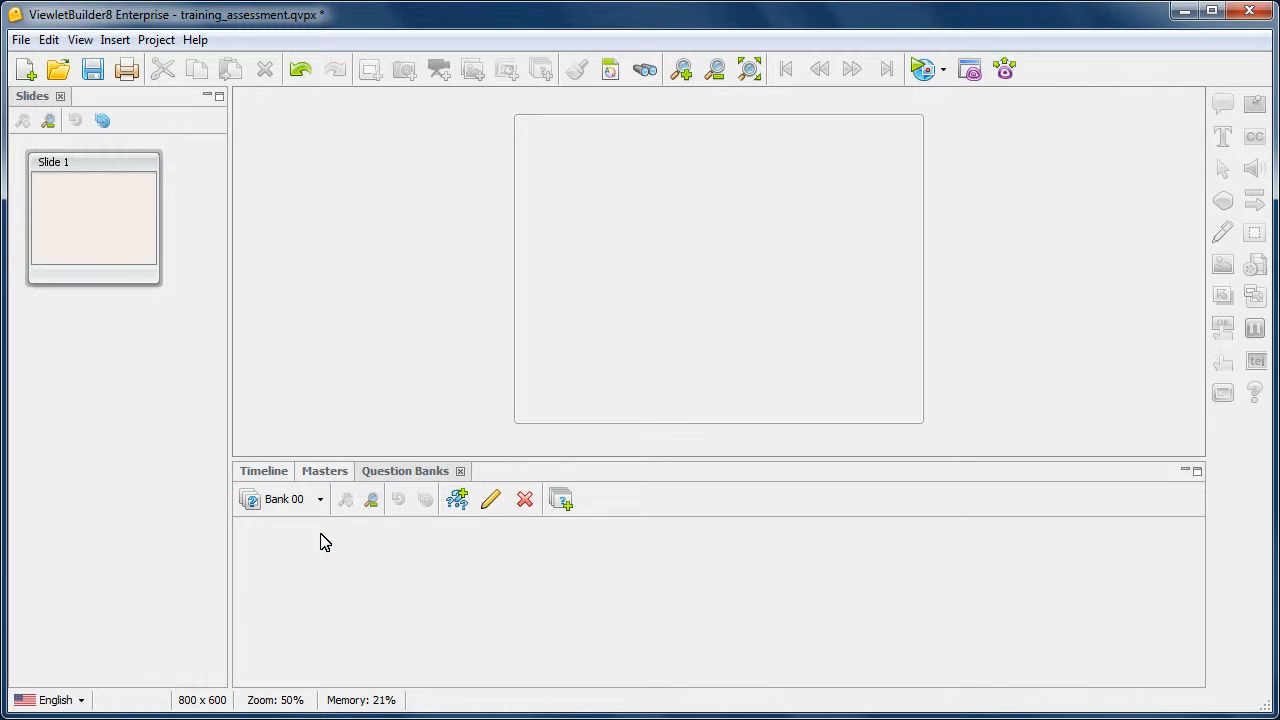
{"action": "left_click", "coordinate": [561, 500]}
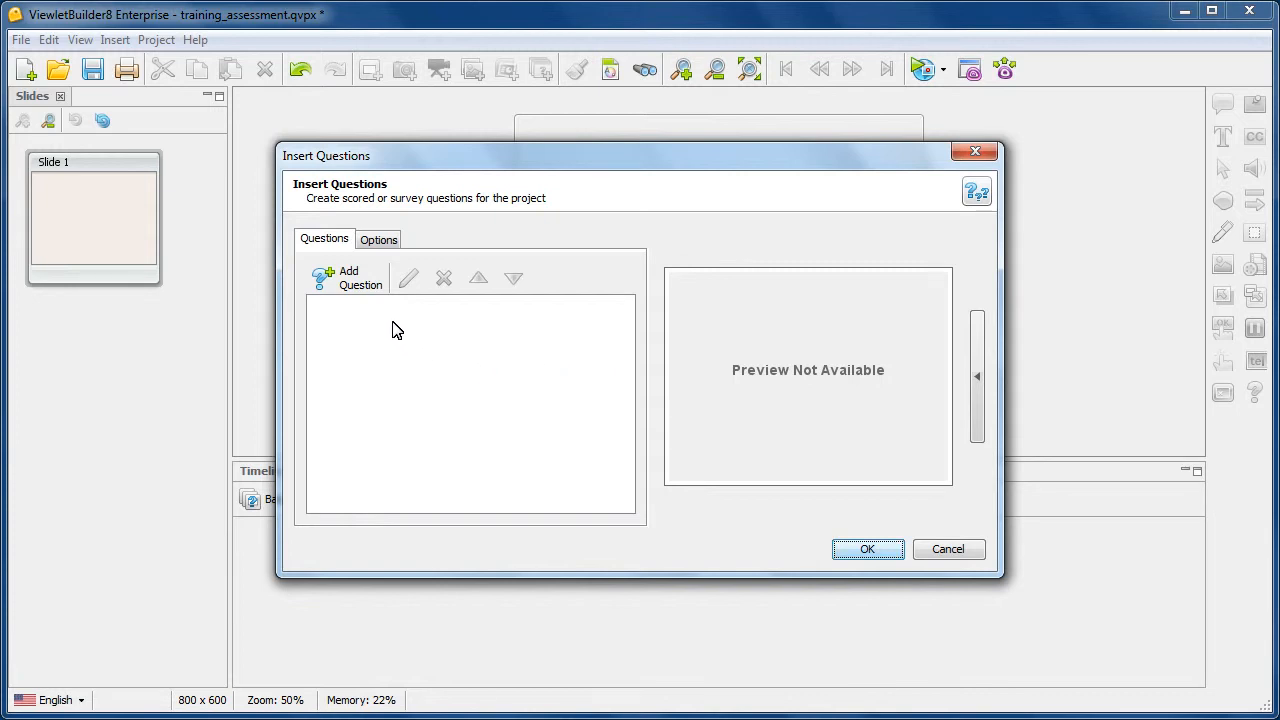
{"action": "left_click", "coordinate": [363, 283]}
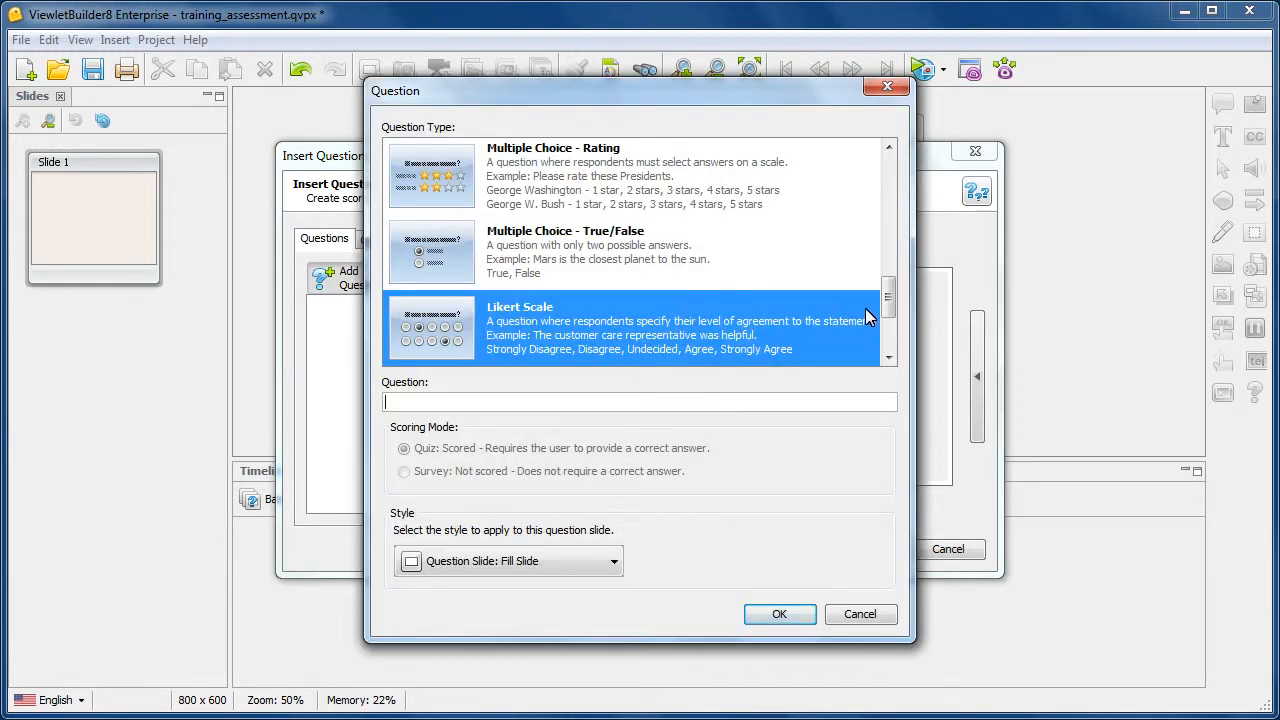
{"action": "left_click_drag", "start_coordinate": [886, 304], "coordinate": [886, 297]}
{"action": "scroll", "coordinate": [889, 340], "scroll_direction": "down", "scroll_amount": 3}
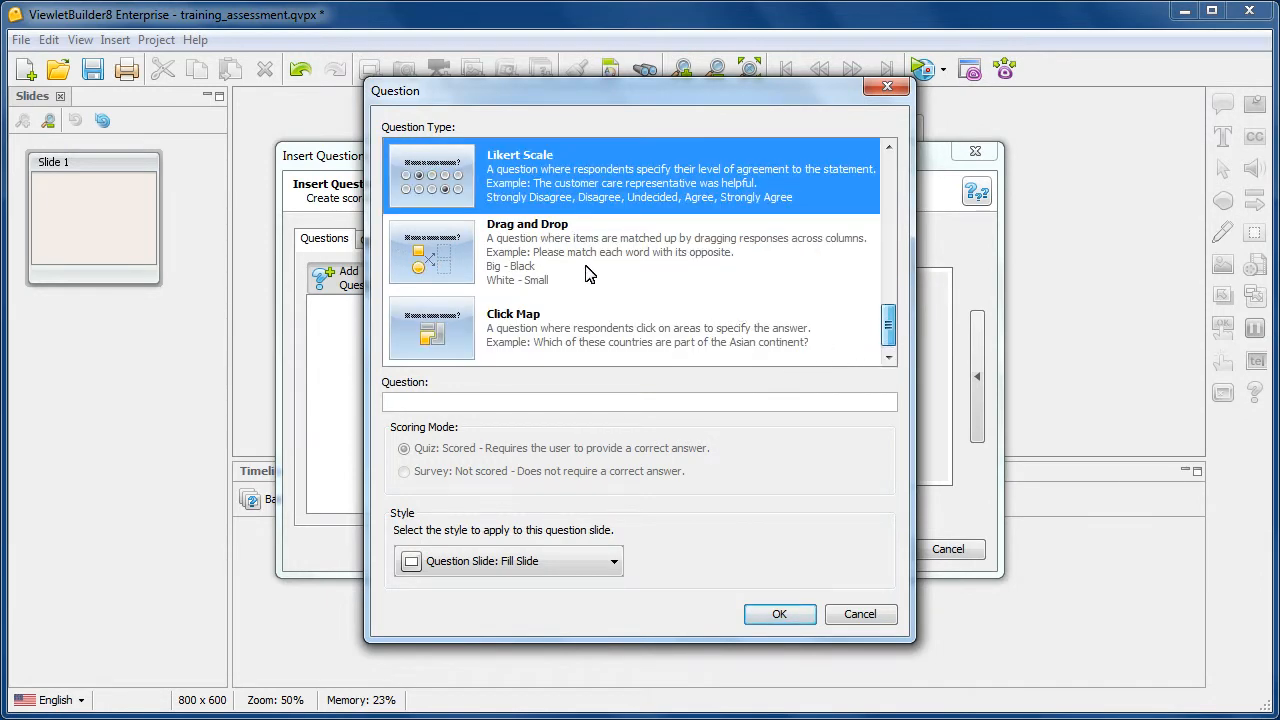
{"action": "left_click", "coordinate": [589, 272]}
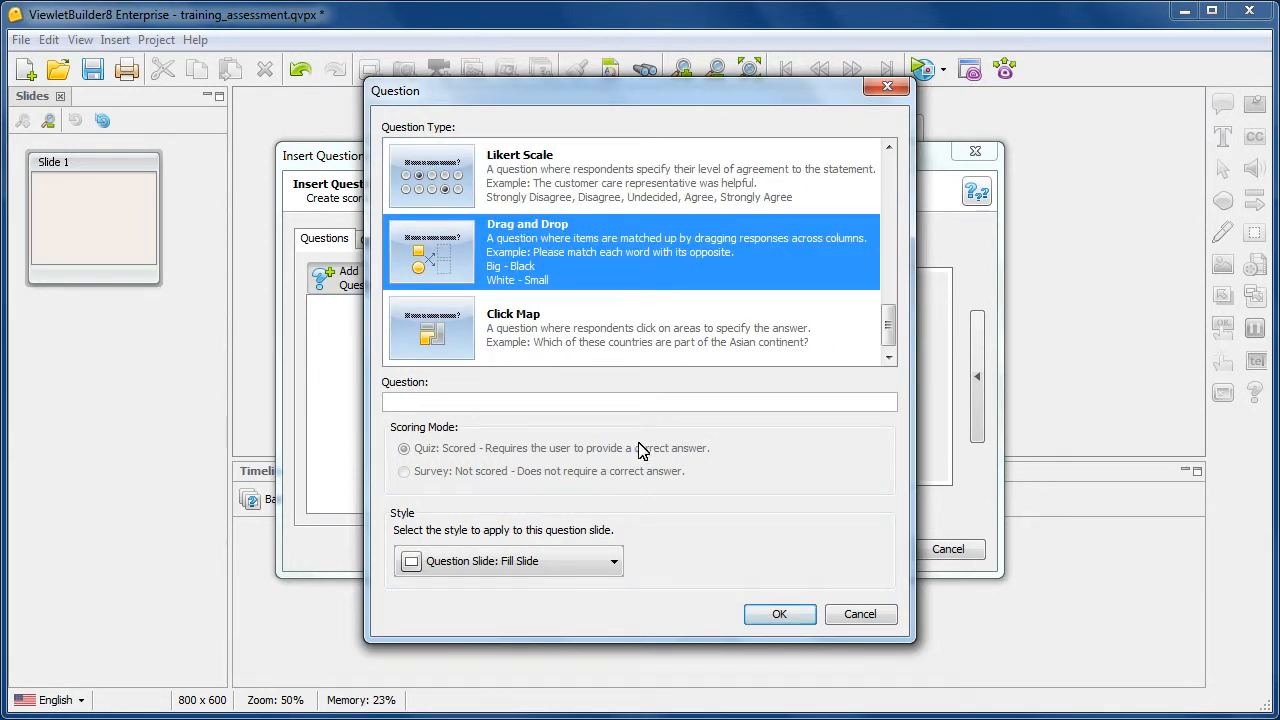
{"action": "type", "text": "Drag the image over..."}
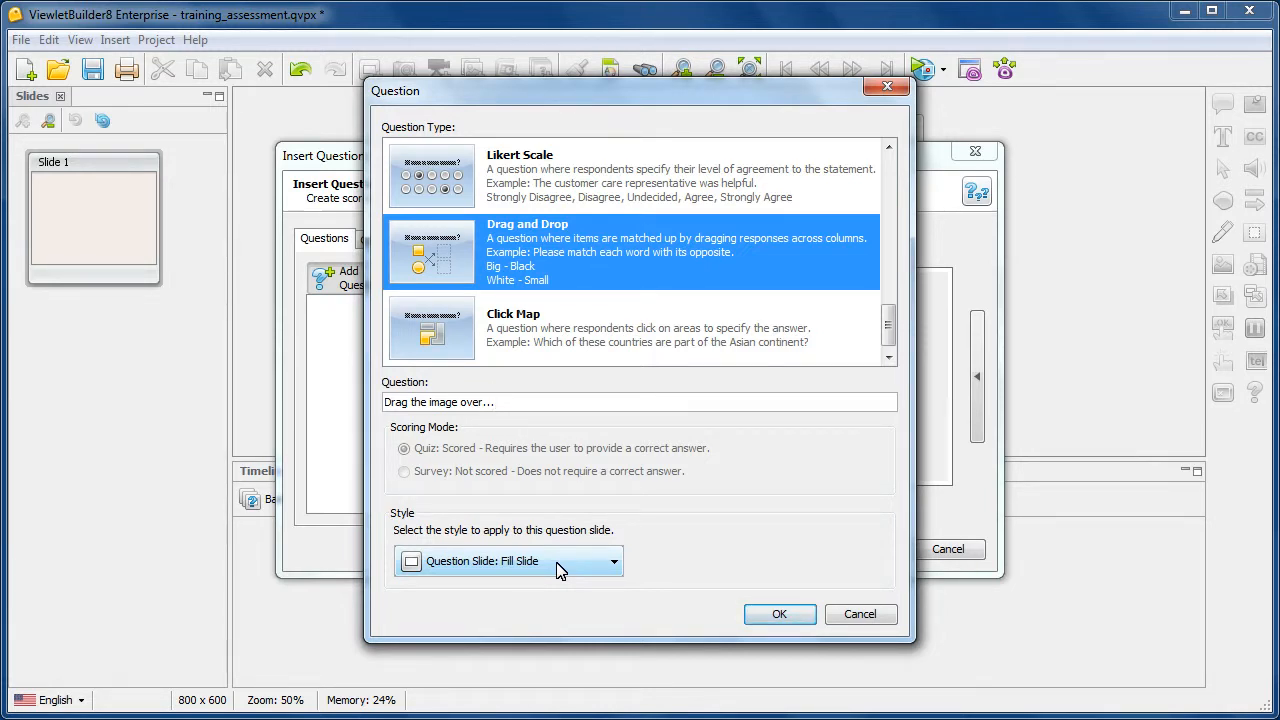
{"action": "left_click", "coordinate": [787, 615]}
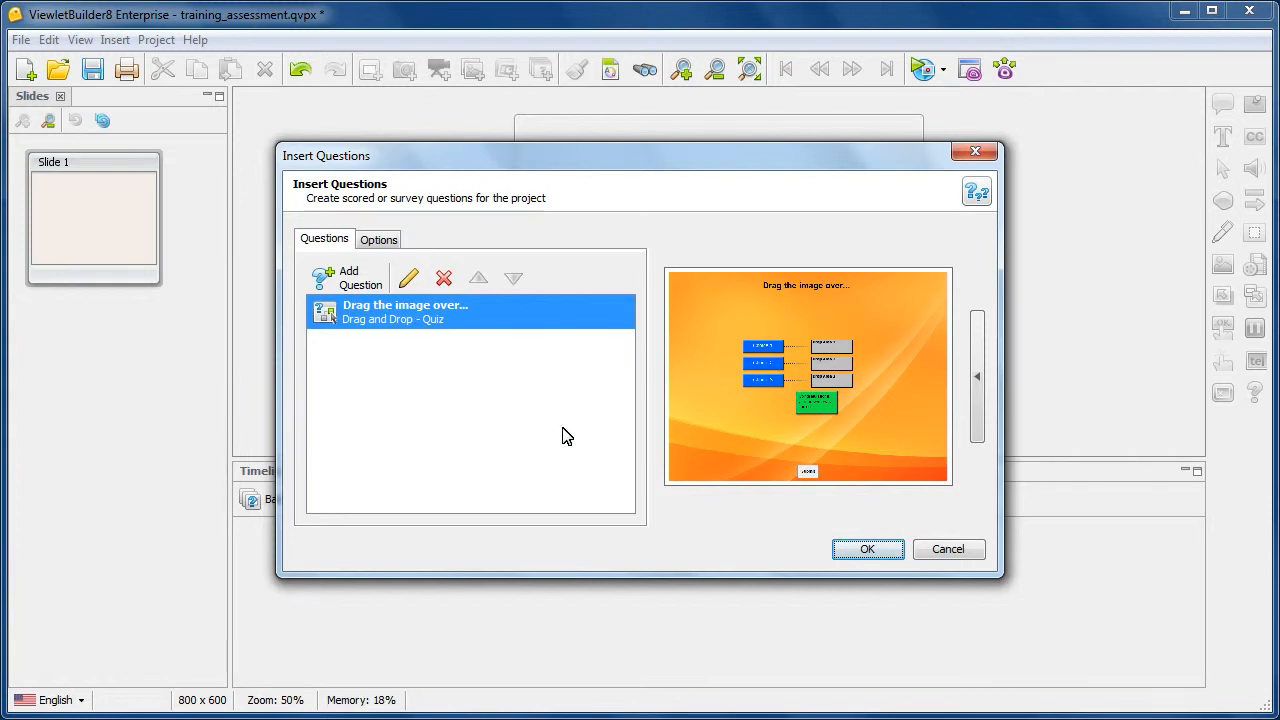
- Add a Click Map question with the text "Click on the appropriate..." and insert both questions into Bank 00
{"action": "left_click", "coordinate": [372, 291]}
{"action": "left_click", "coordinate": [662, 340]}
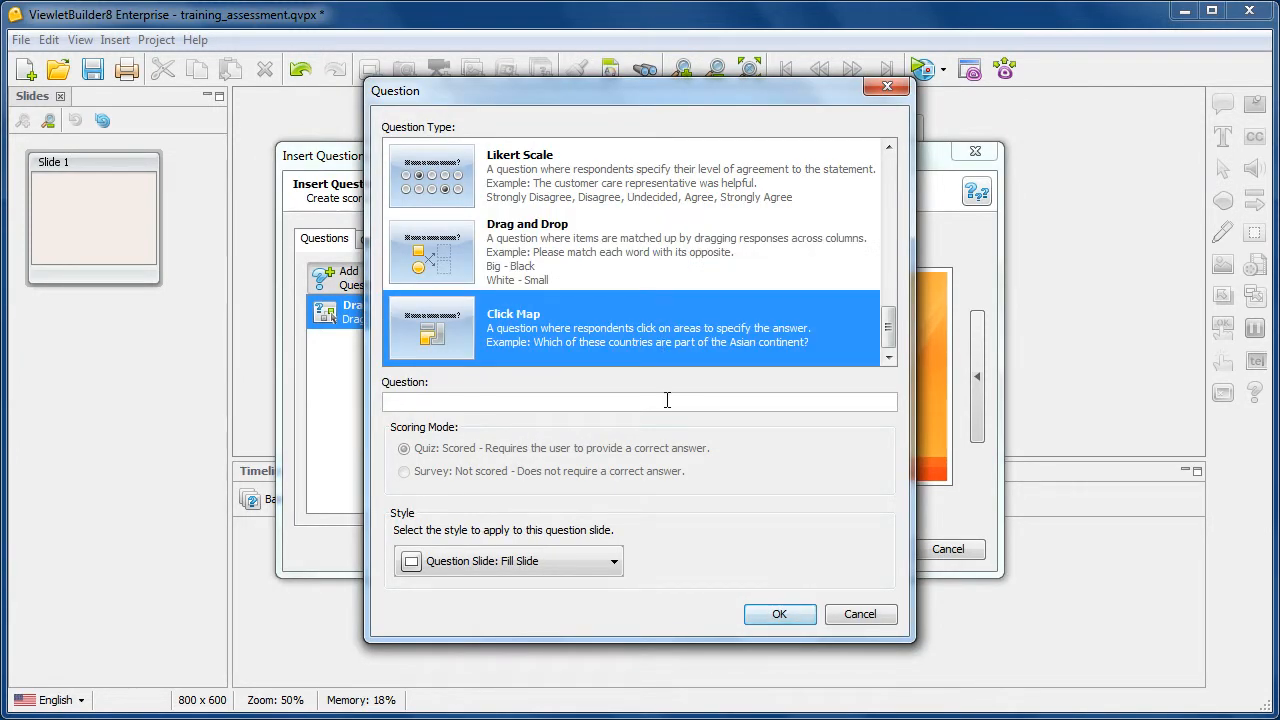
{"action": "type", "text": "Click on the appropriate ..."}
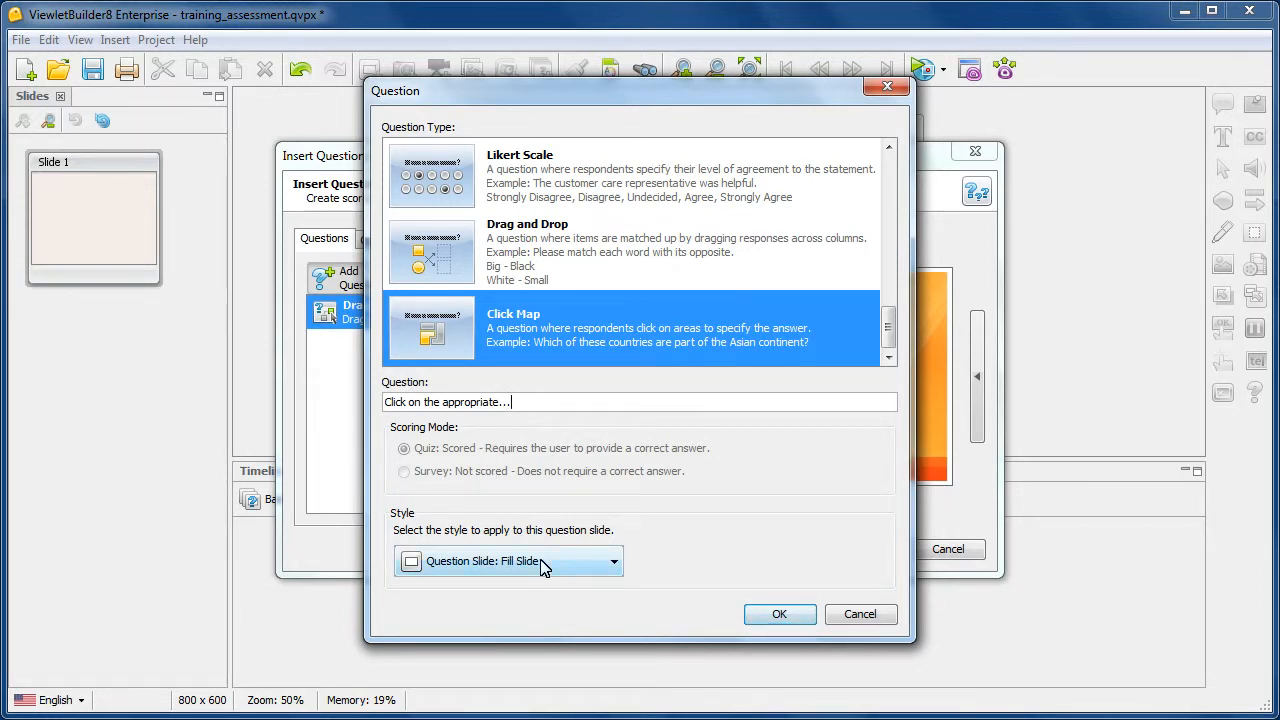
{"action": "left_click", "coordinate": [787, 613]}
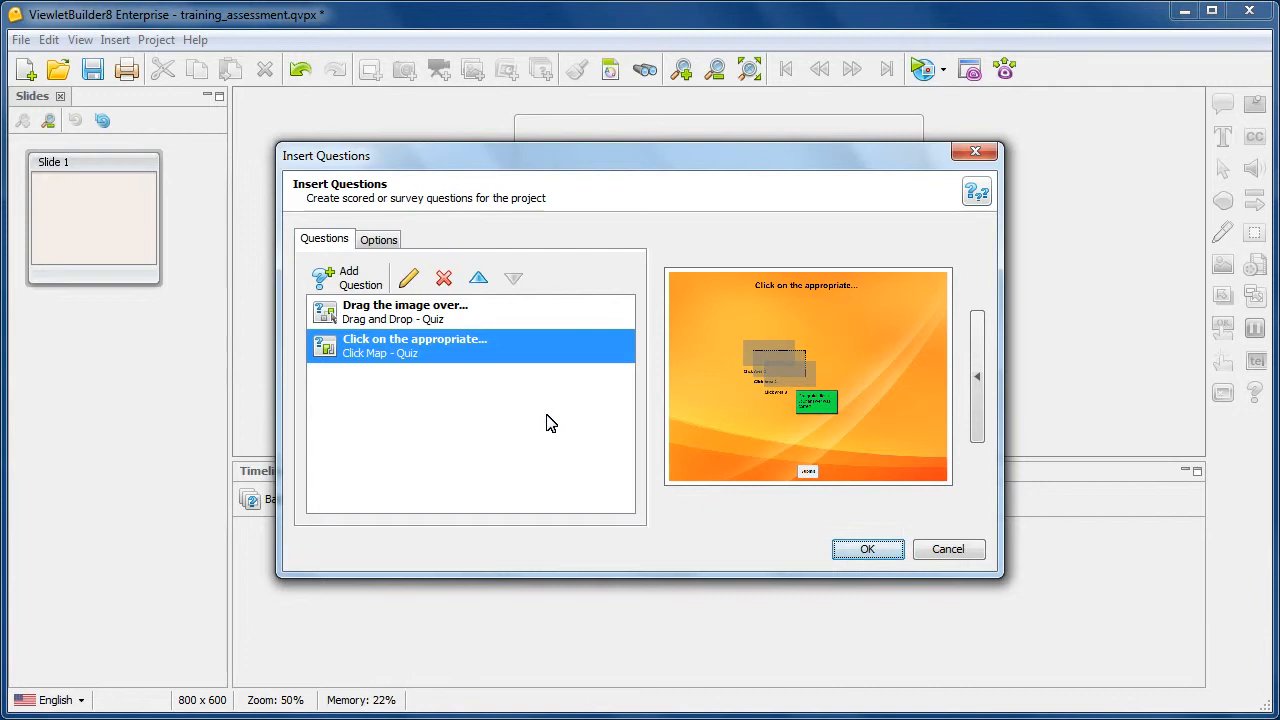
{"action": "left_click", "coordinate": [386, 242]}
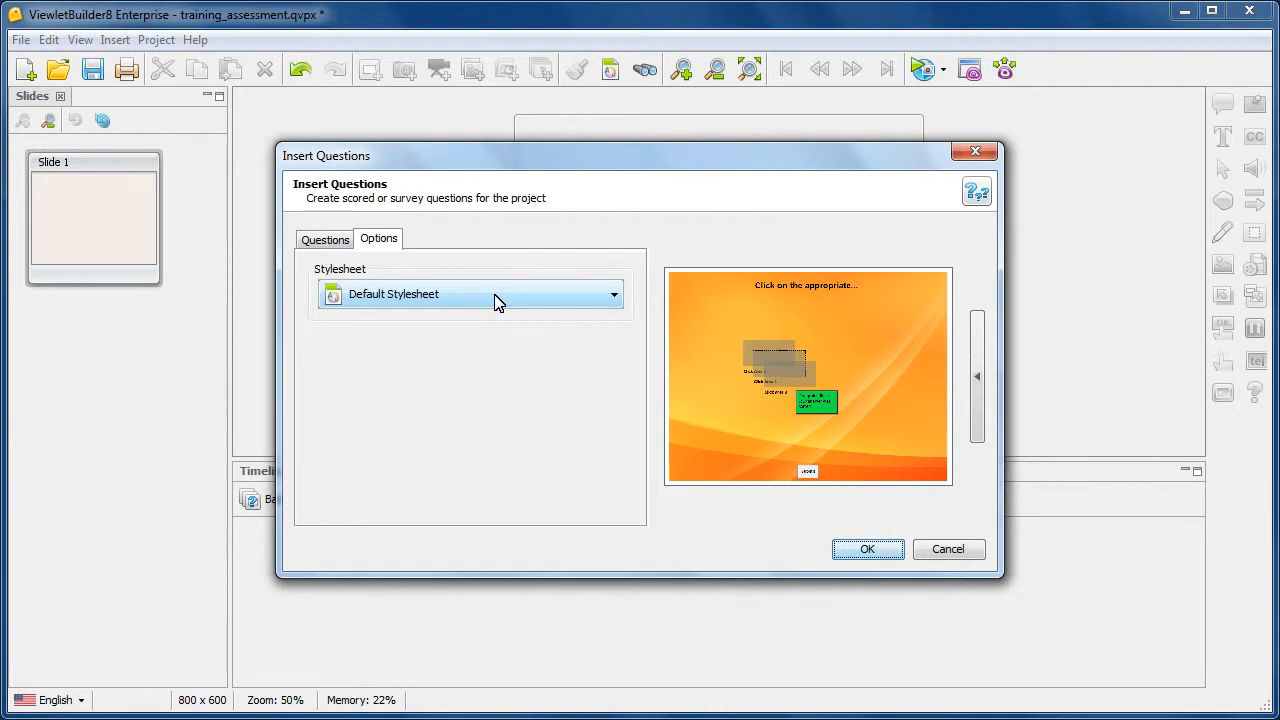
{"action": "left_click", "coordinate": [330, 240]}
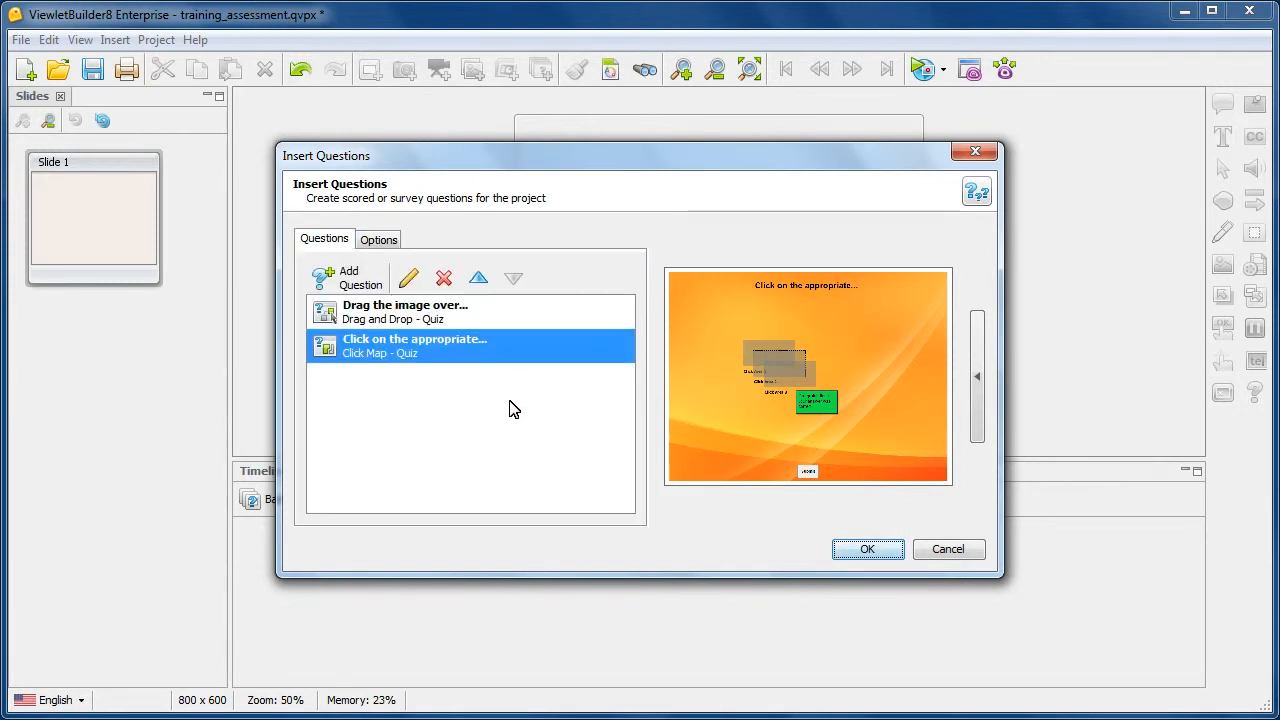
{"action": "left_click", "coordinate": [867, 550]}
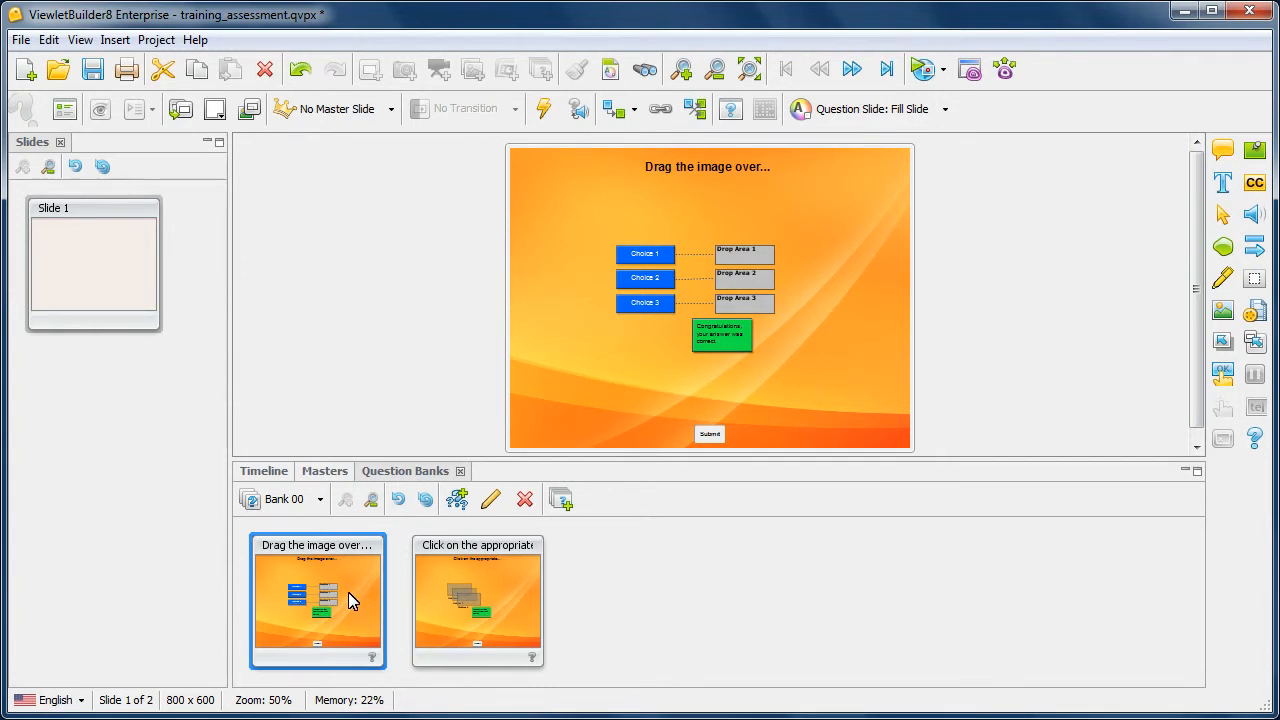
{"action": "left_click", "coordinate": [507, 595]}
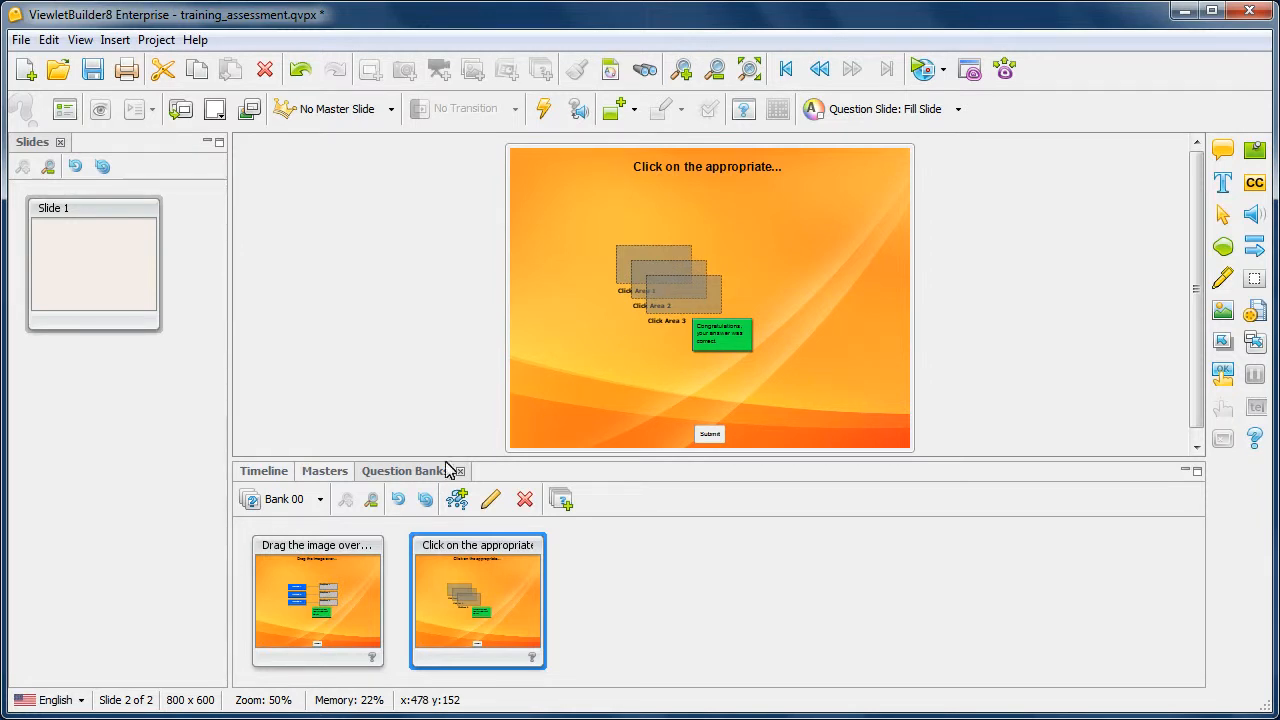
- Insert a Likert Scale survey question with the text "Rate your experience with..." into Bank 01
{"action": "left_click", "coordinate": [320, 499]}
{"action": "left_click", "coordinate": [318, 564]}
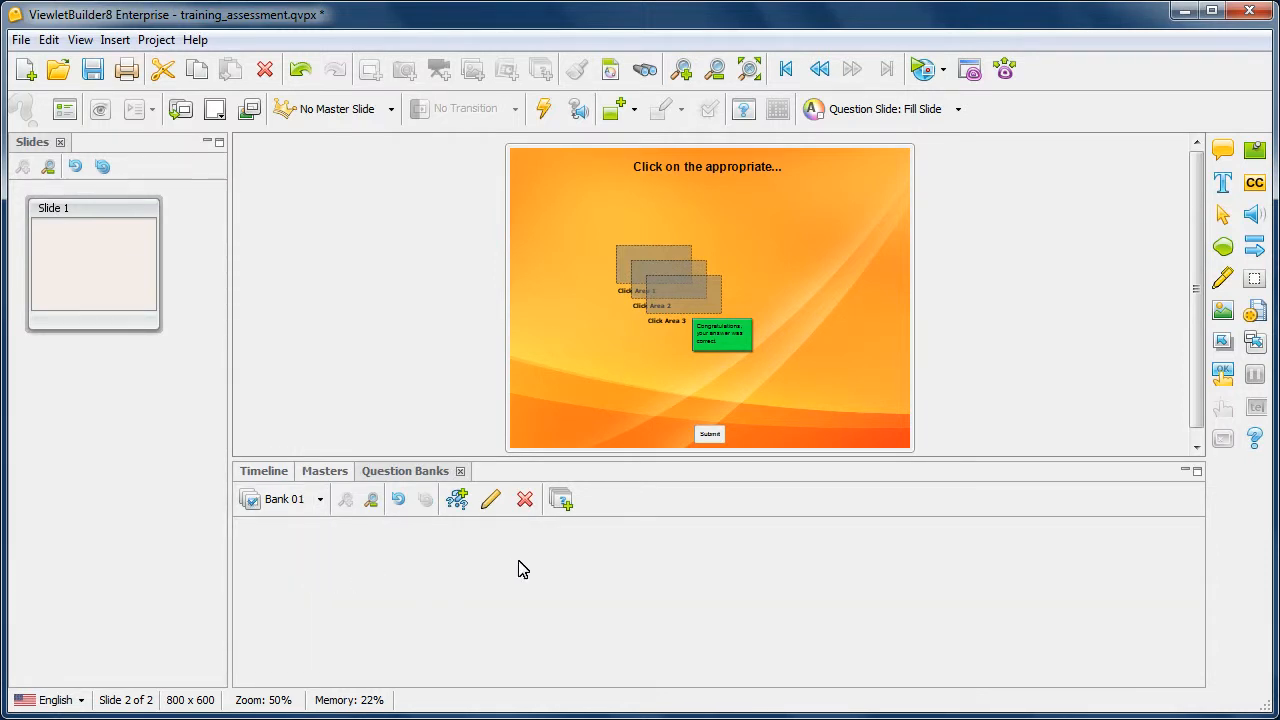
{"action": "left_click", "coordinate": [561, 500]}
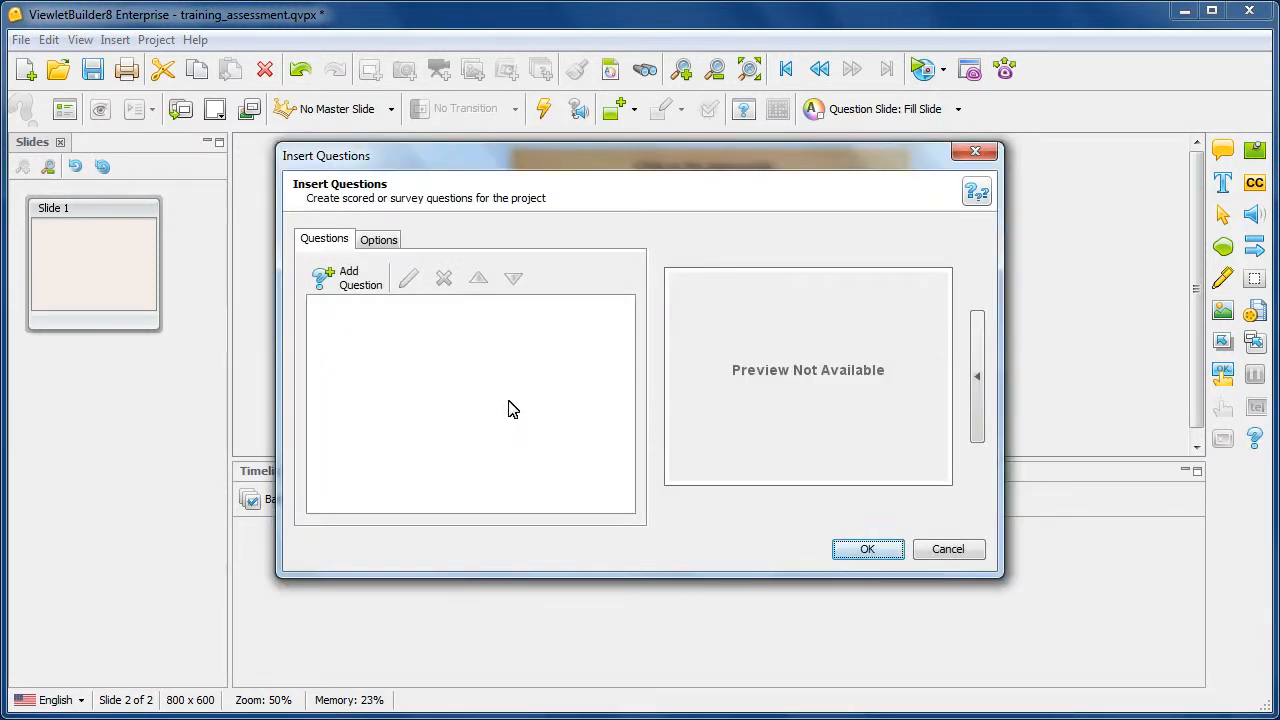
{"action": "left_click", "coordinate": [353, 281]}
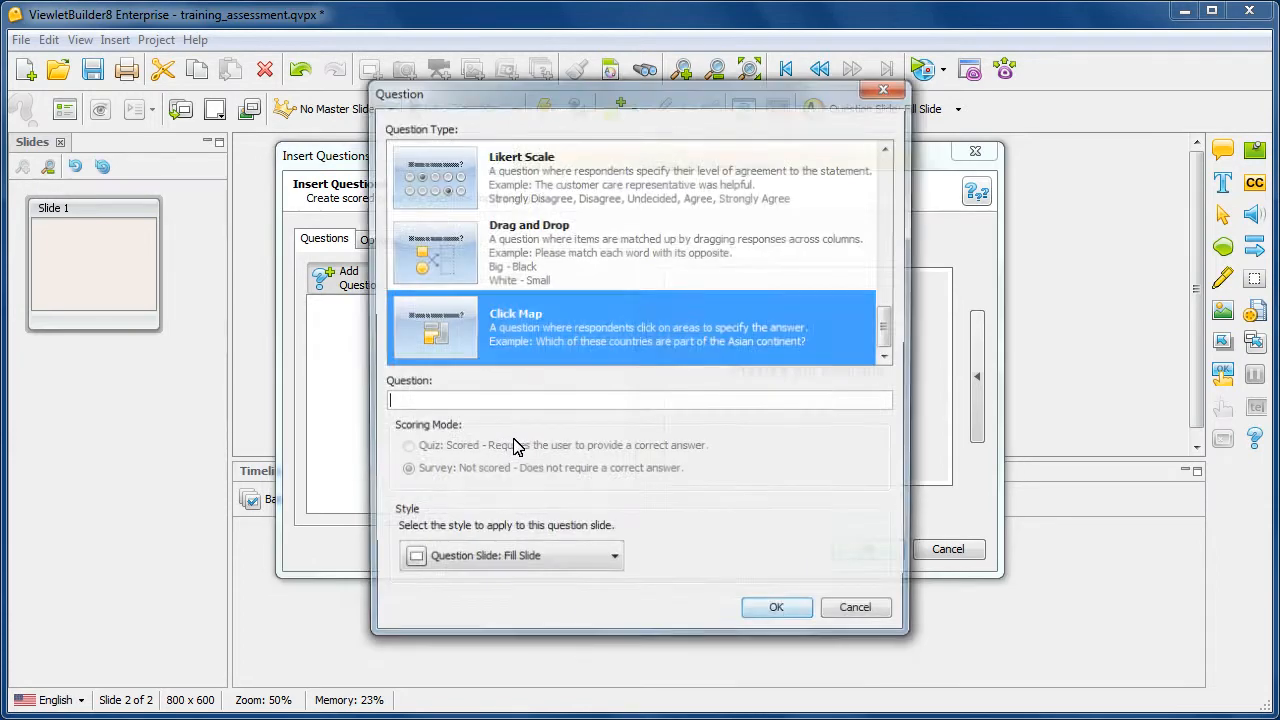
{"action": "left_click", "coordinate": [586, 197]}
{"action": "left_click", "coordinate": [610, 400]}
{"action": "type", "text": "Rate"}
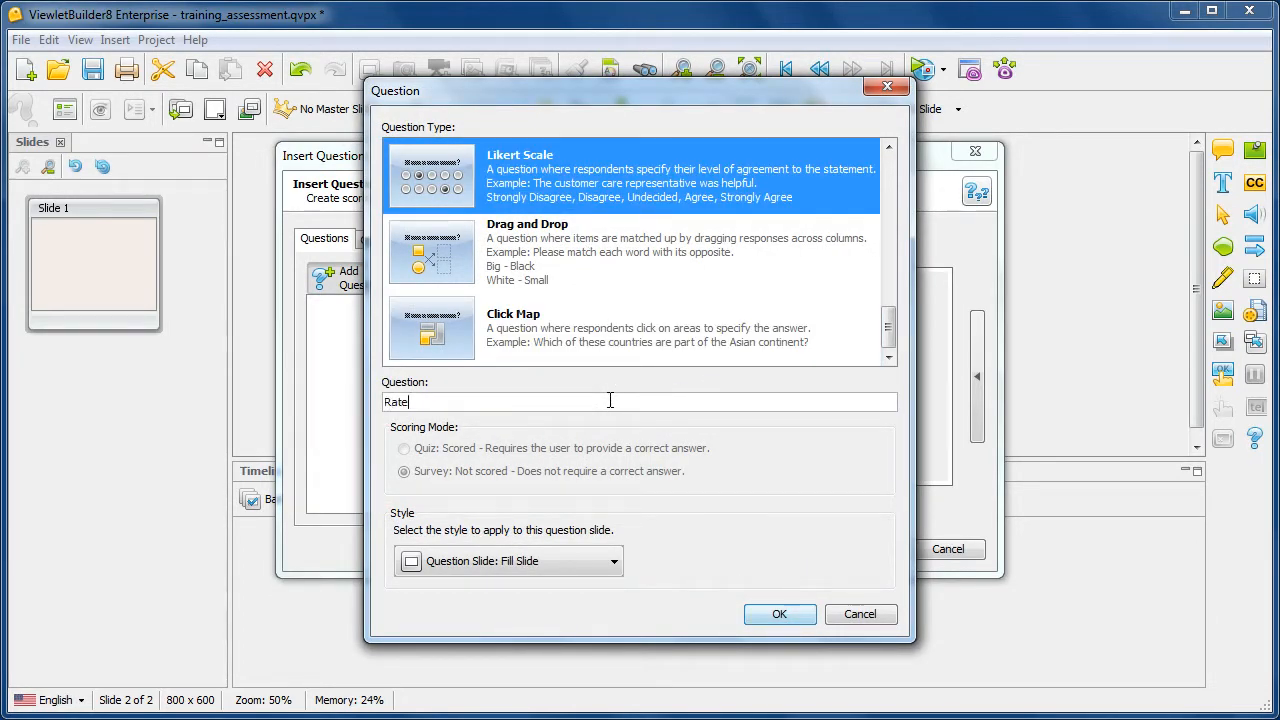
{"action": "type", "text": " your experience with..."}
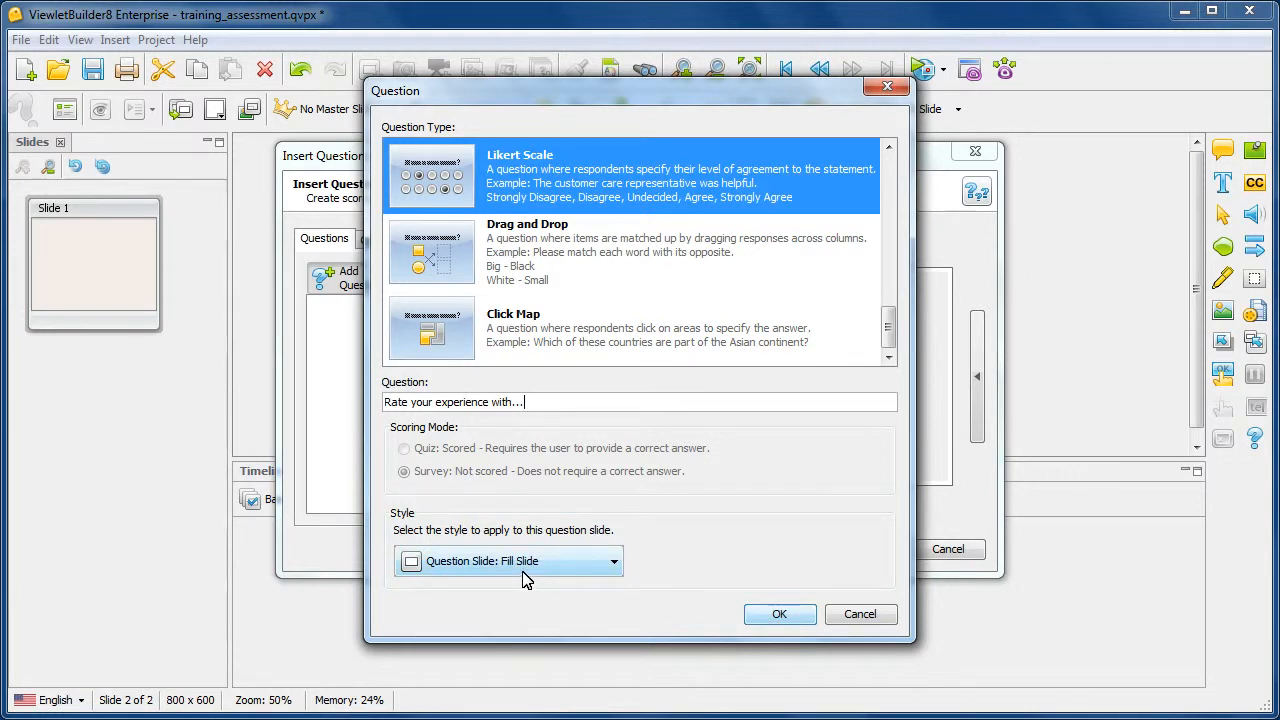
{"action": "left_click", "coordinate": [779, 615]}
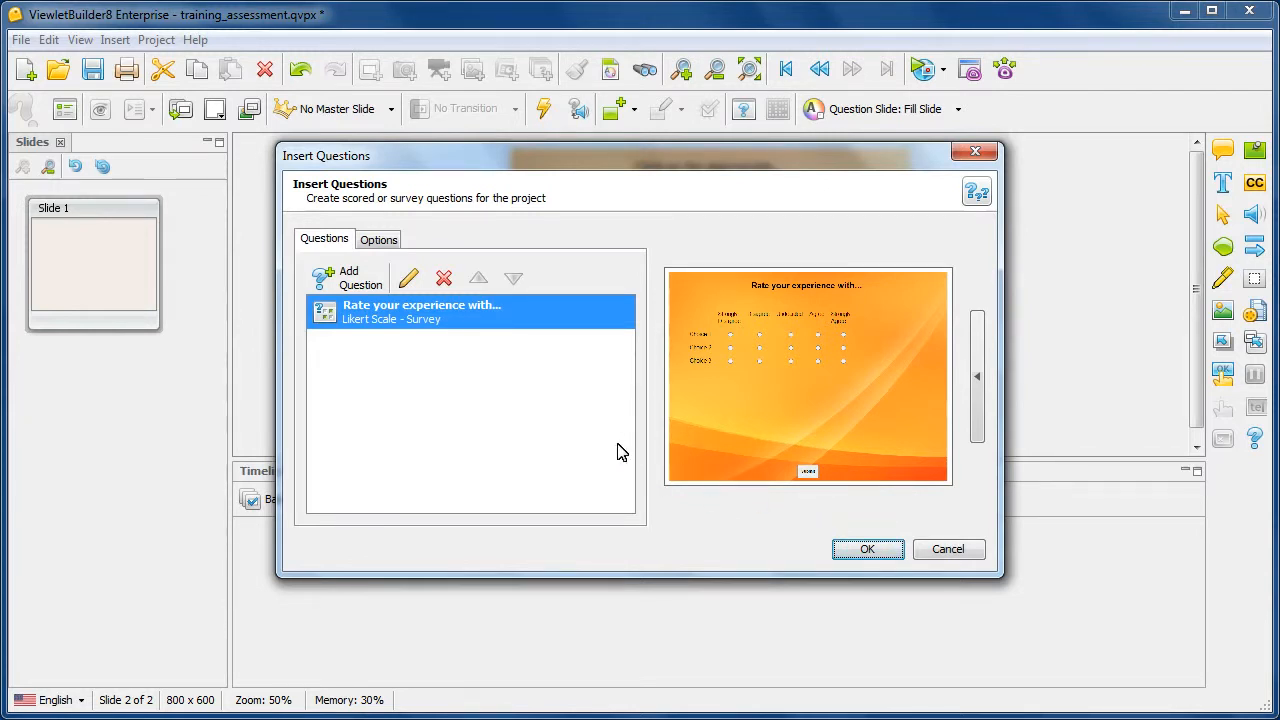
{"action": "left_click", "coordinate": [878, 549]}
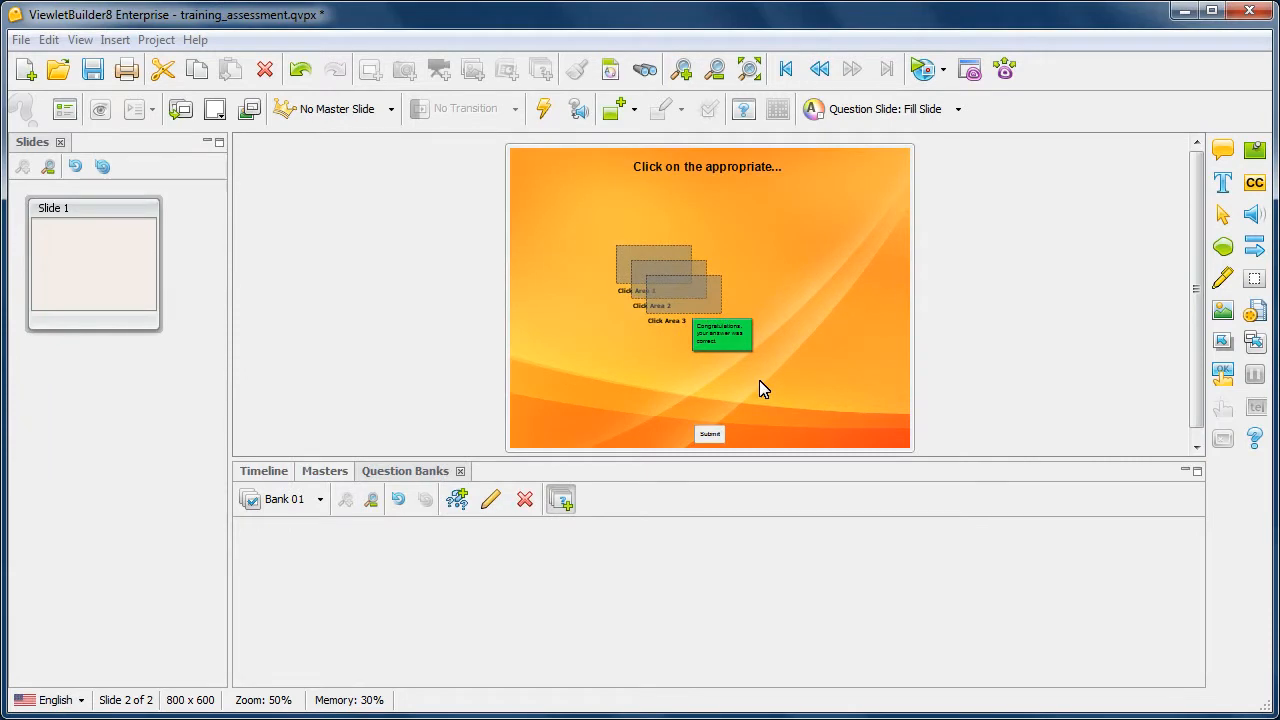